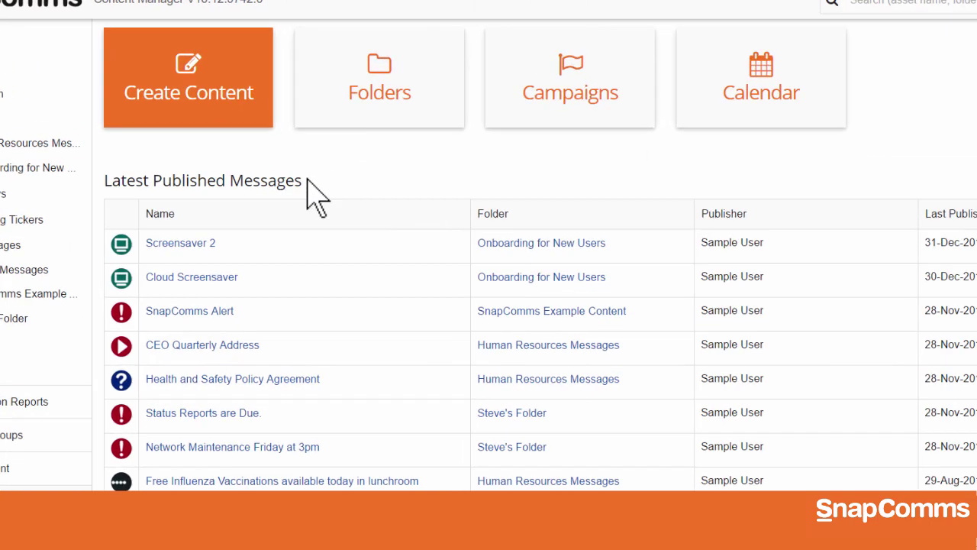
Create a screensaver named "Sample Screensaver" in the IT Messages folder from the Screensaver template.
click(141, 90)
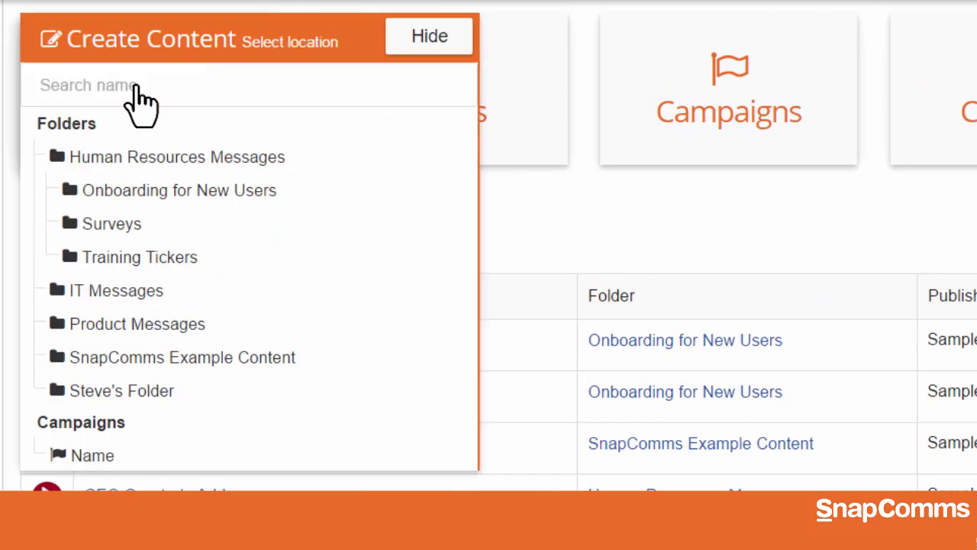
click(132, 303)
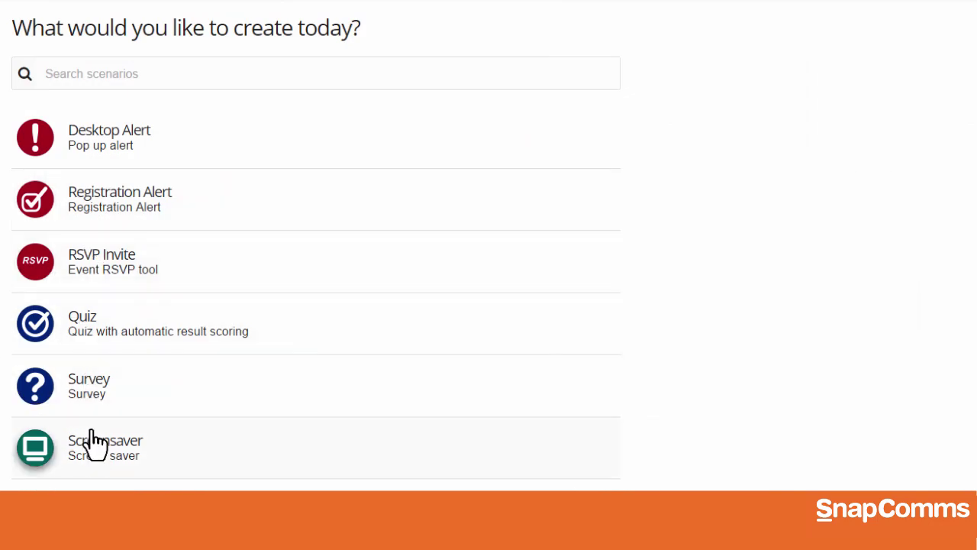
click(95, 450)
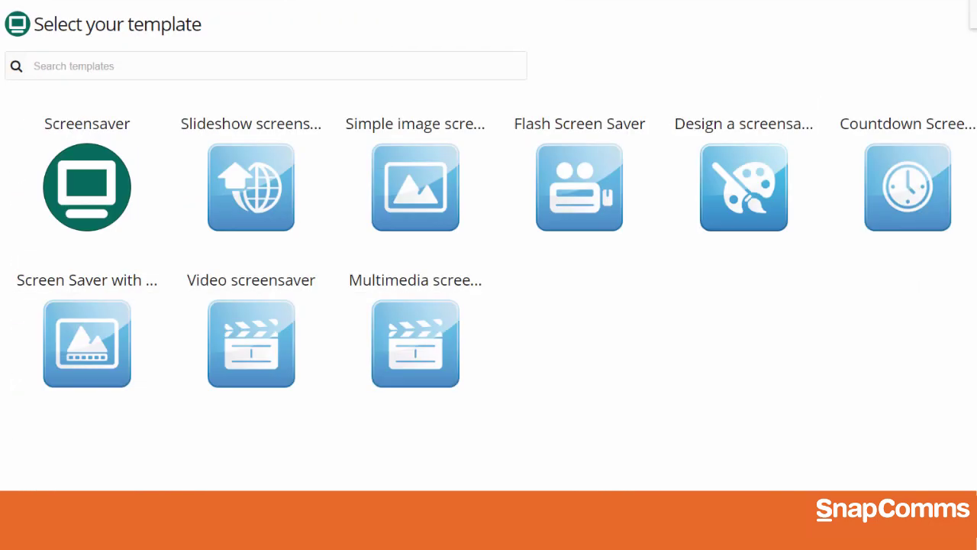
click(102, 206)
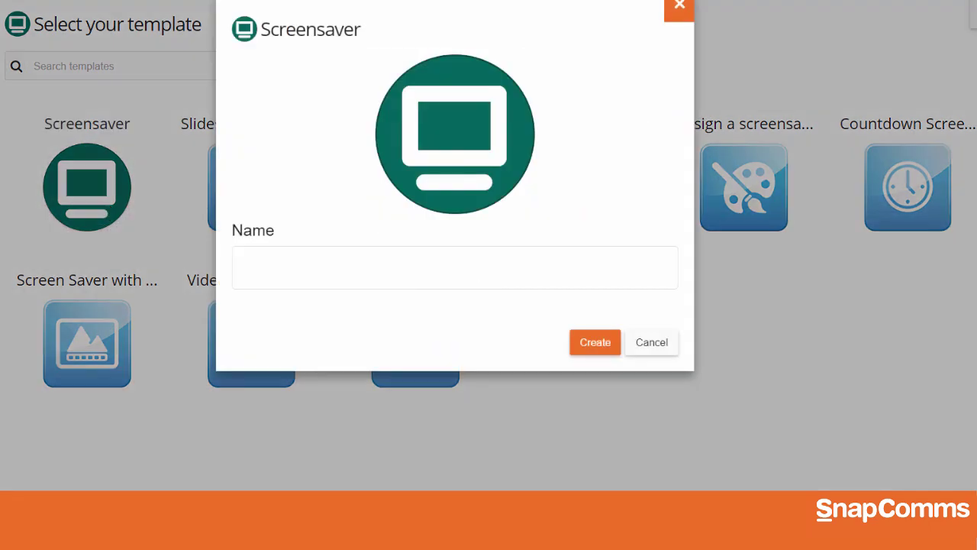
text(Sample Screensaver)
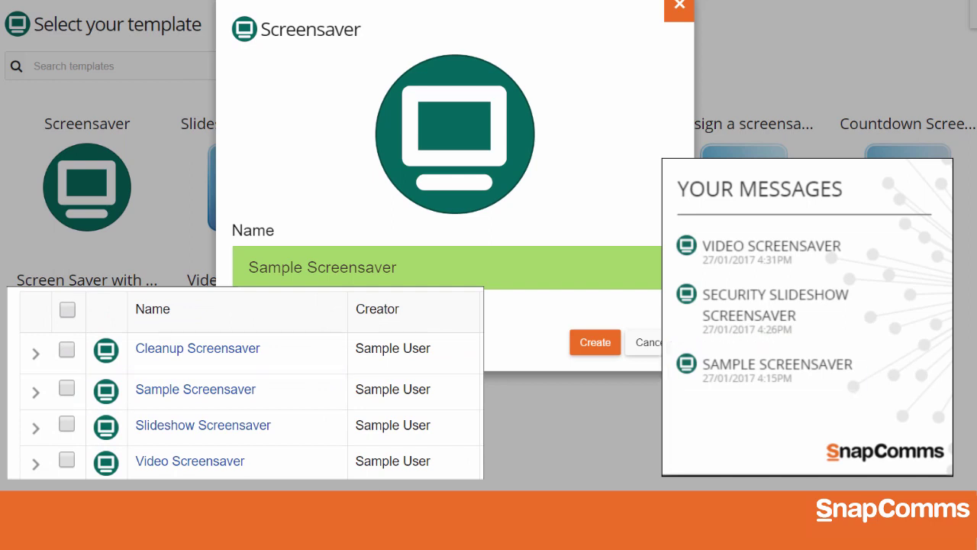
click(596, 344)
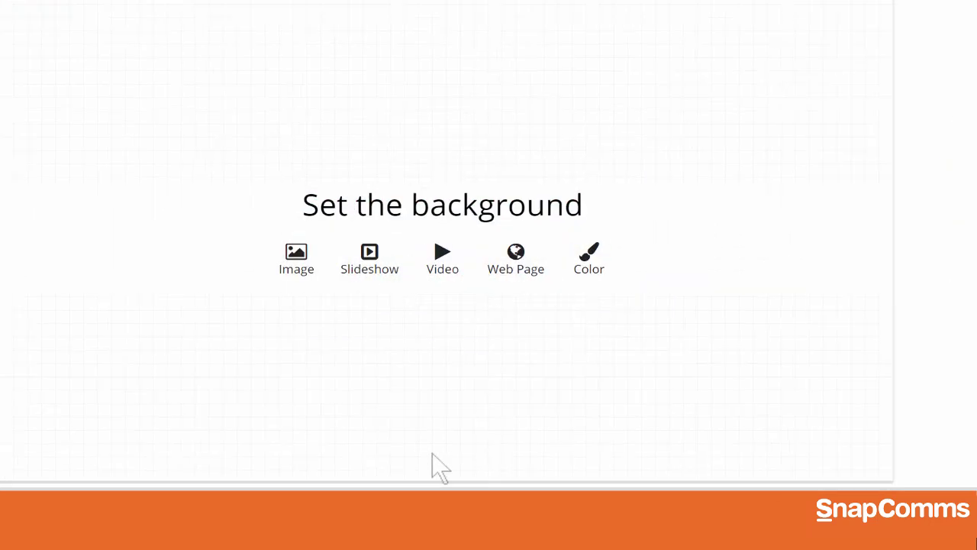
Upload Hospital SS.png and set it as the screensaver's background image.
click(322, 306)
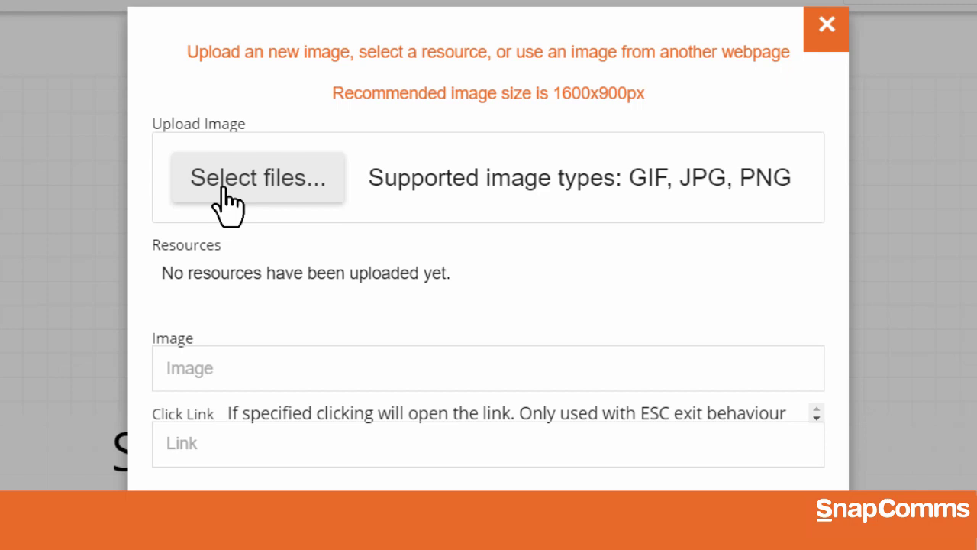
click(229, 200)
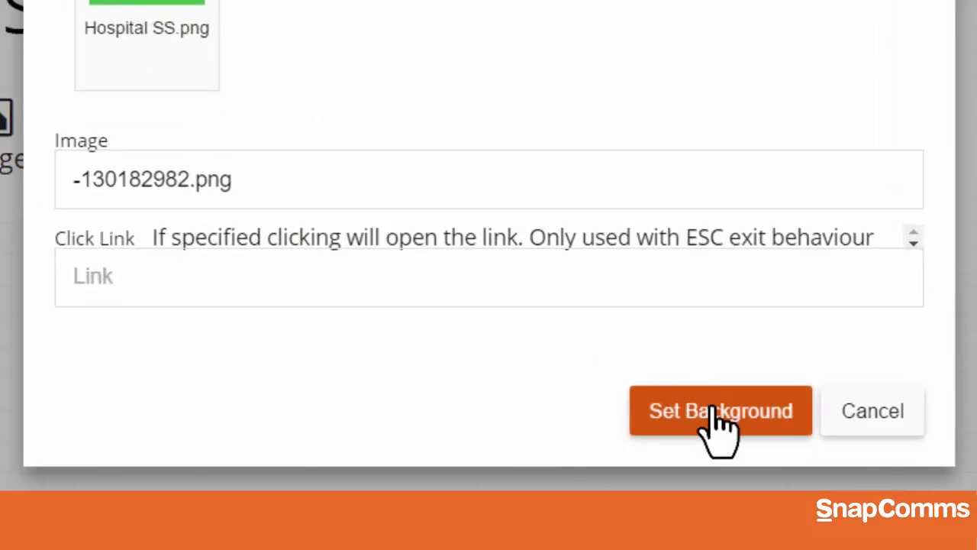
click(716, 412)
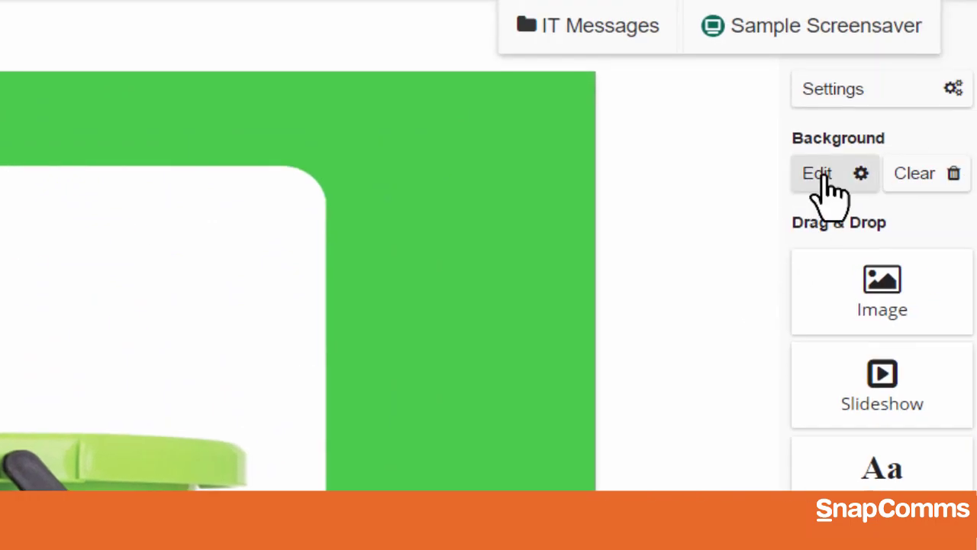
click(821, 177)
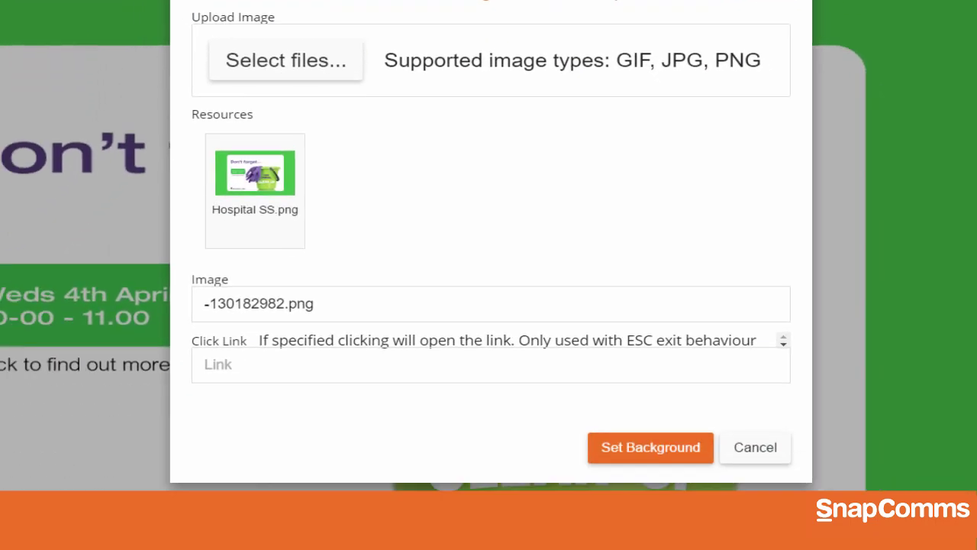
text(http://www.snapcomms.com)
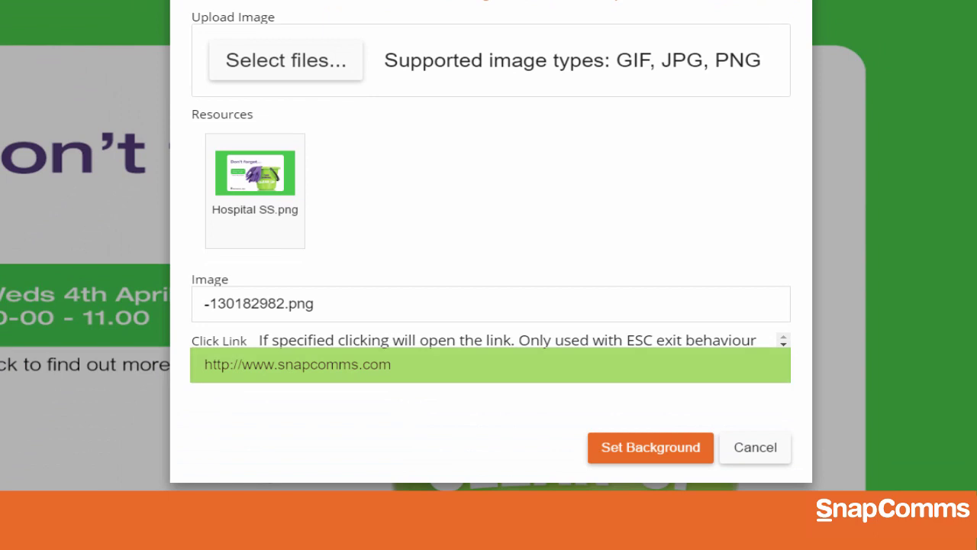
click(615, 451)
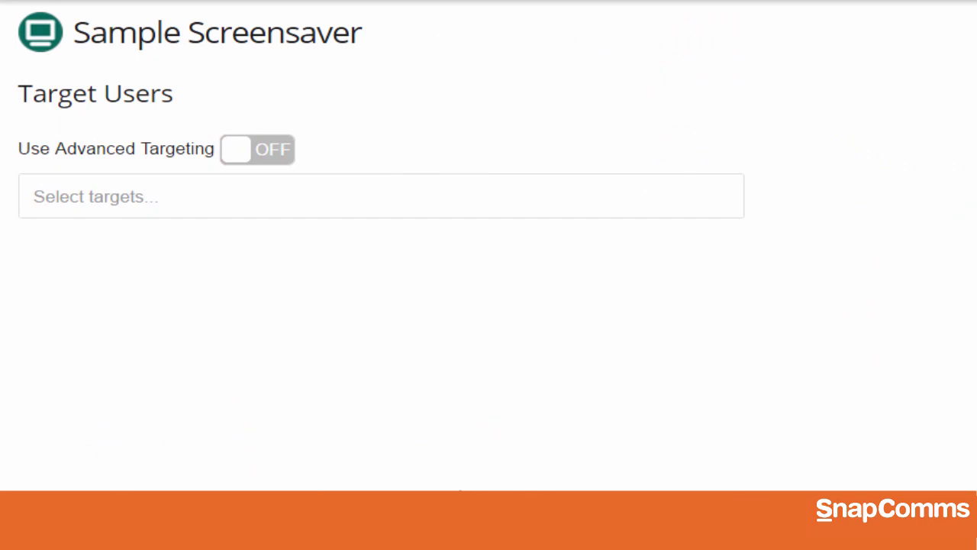
Find the Sales group in the basic targeting list and add it as the screensaver's target.
click(494, 212)
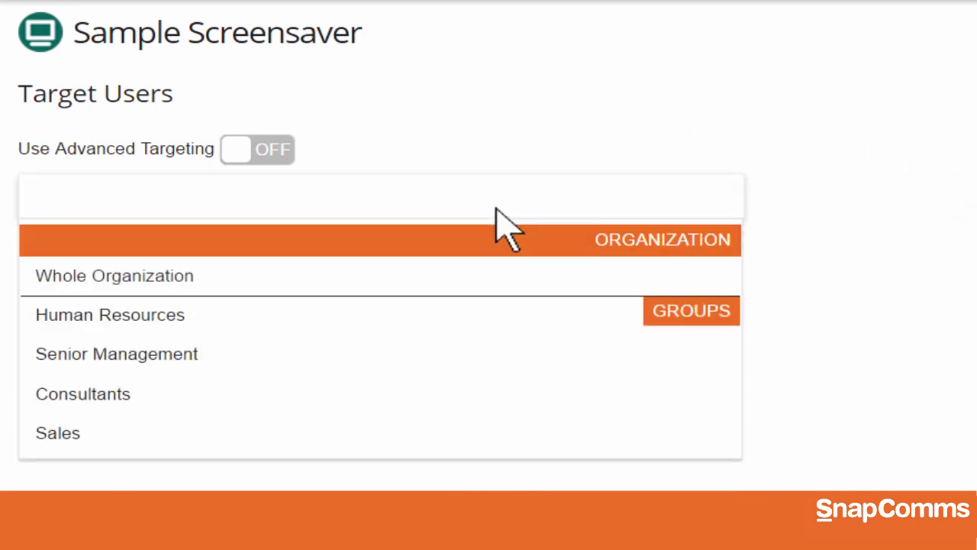
text(s)
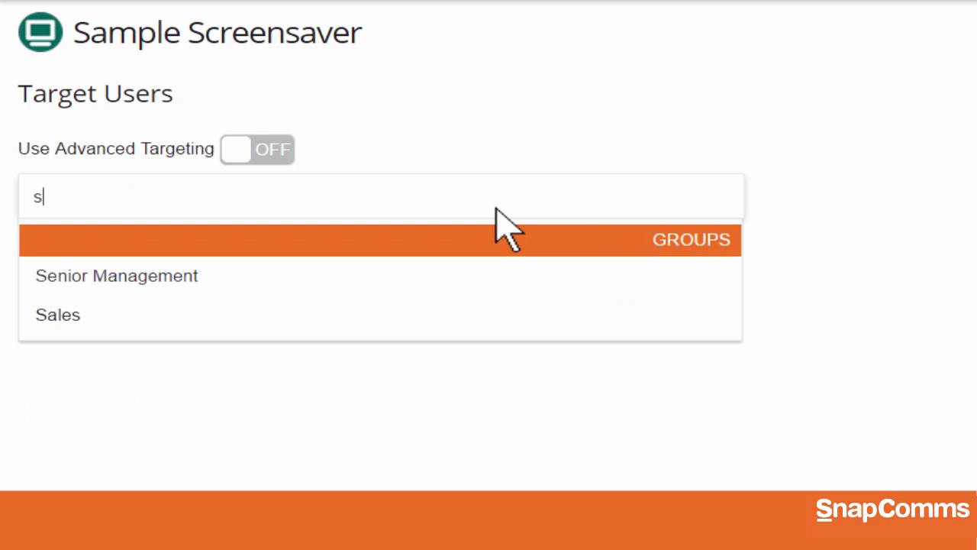
text(a)
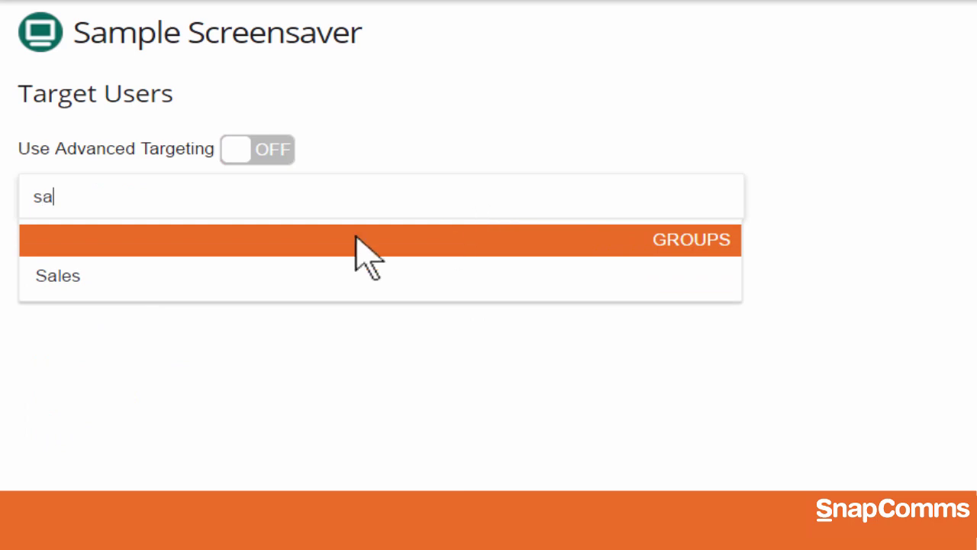
click(66, 281)
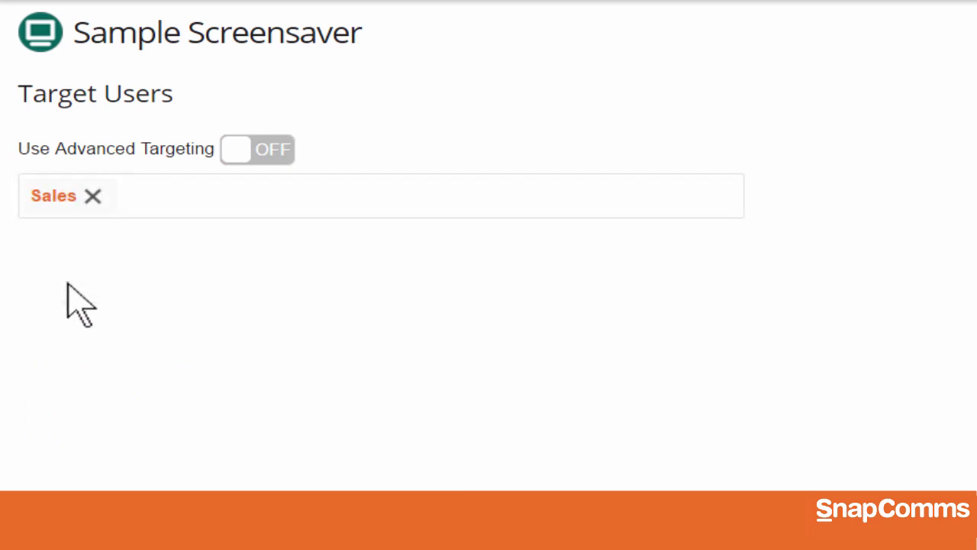
Enable advanced targeting with the Users only method and select the first, third and sixth users in the list.
click(249, 152)
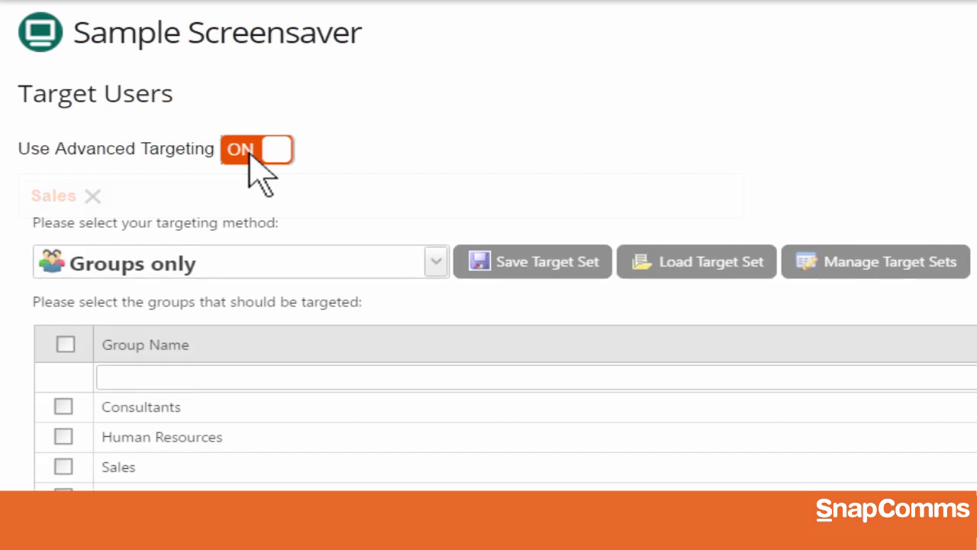
click(259, 268)
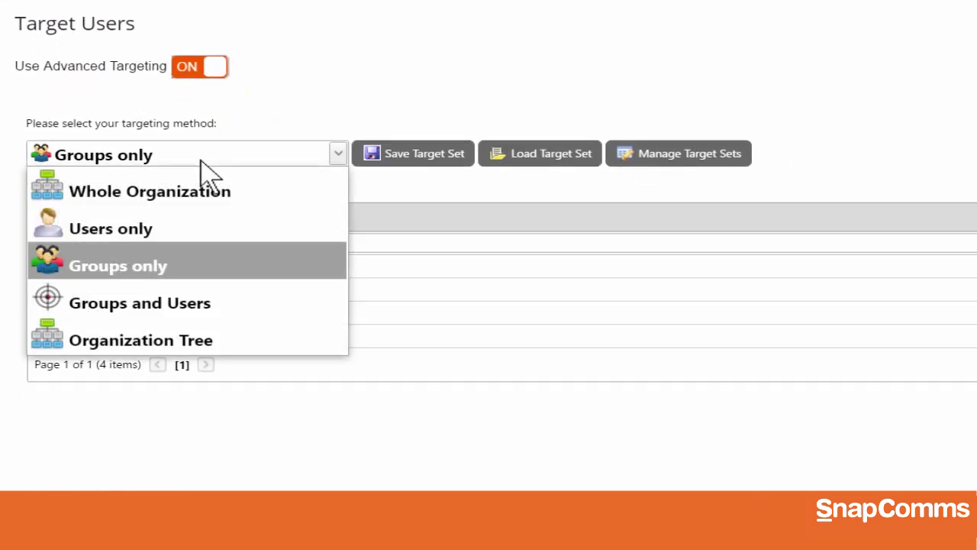
click(203, 222)
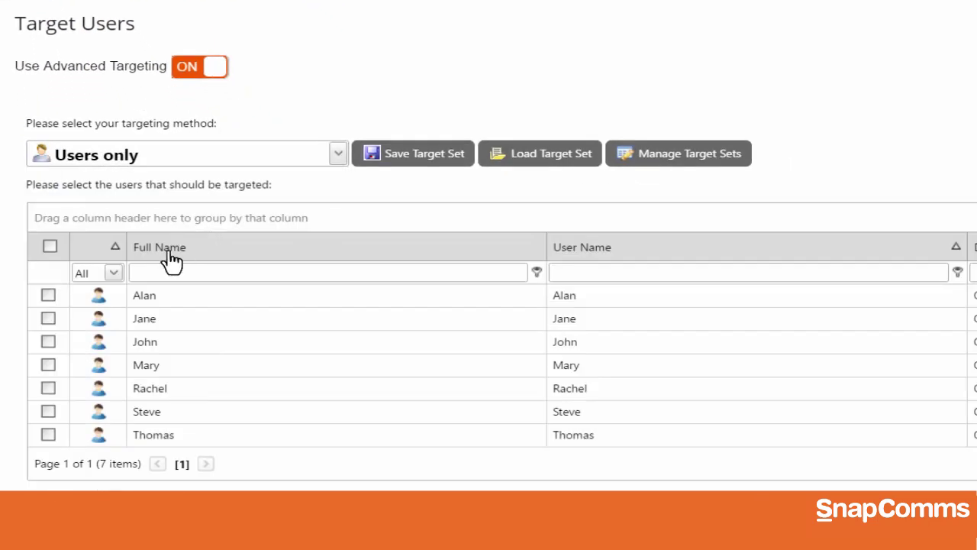
click(47, 296)
click(47, 342)
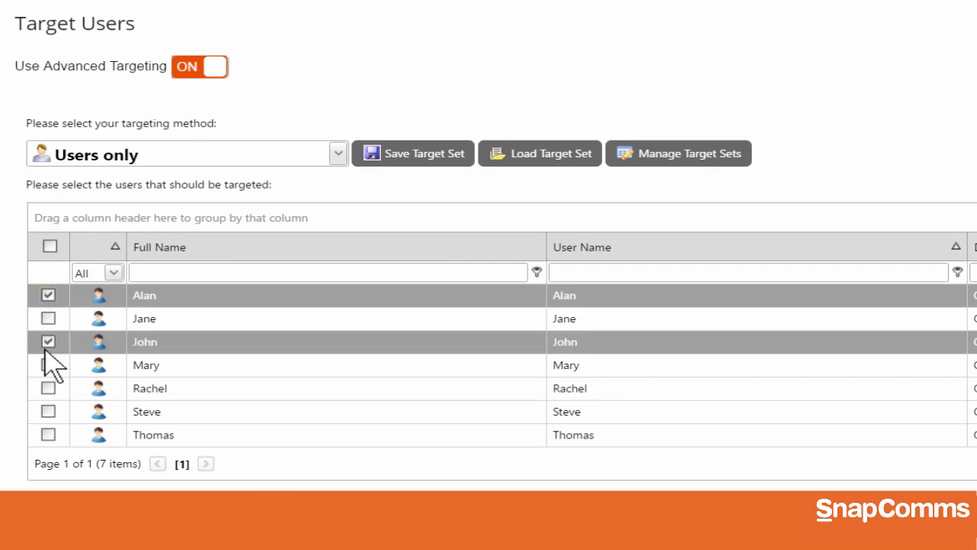
click(48, 412)
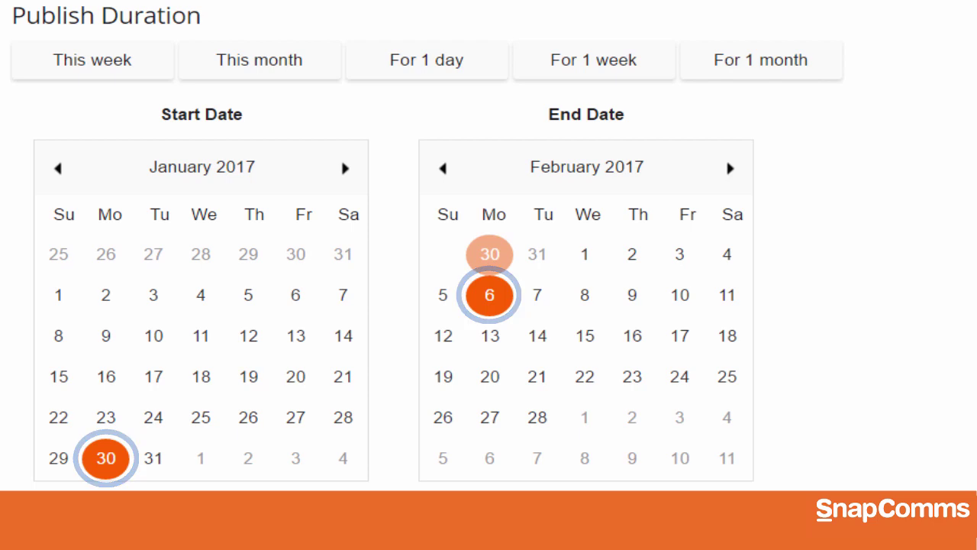
Set the publish duration from 01/02/2017 to 03/02/2017 and treat publishing times as local to client.
click(199, 458)
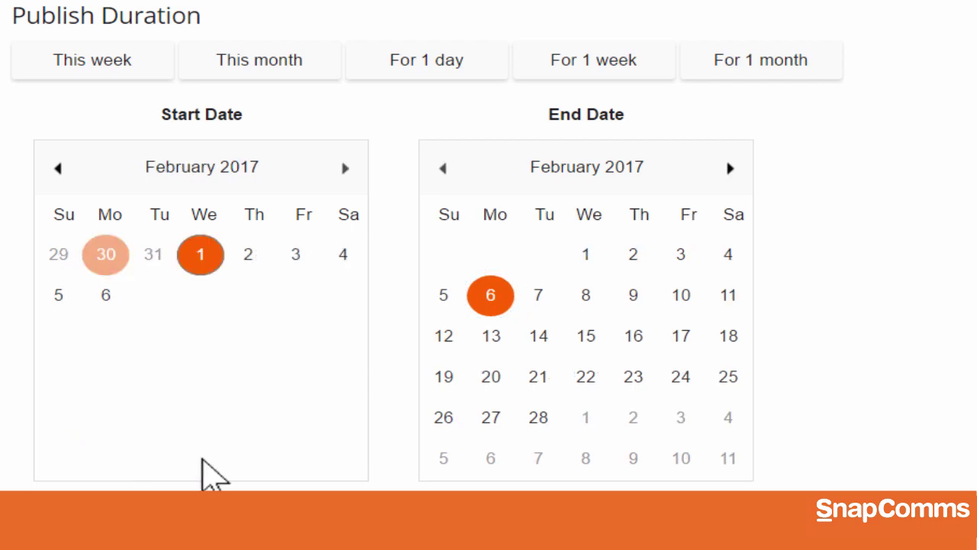
click(682, 253)
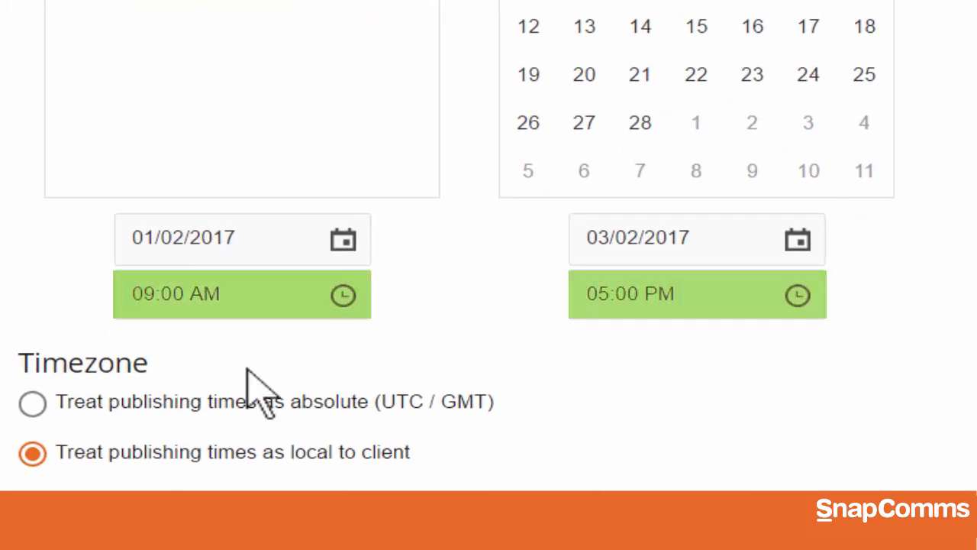
click(30, 403)
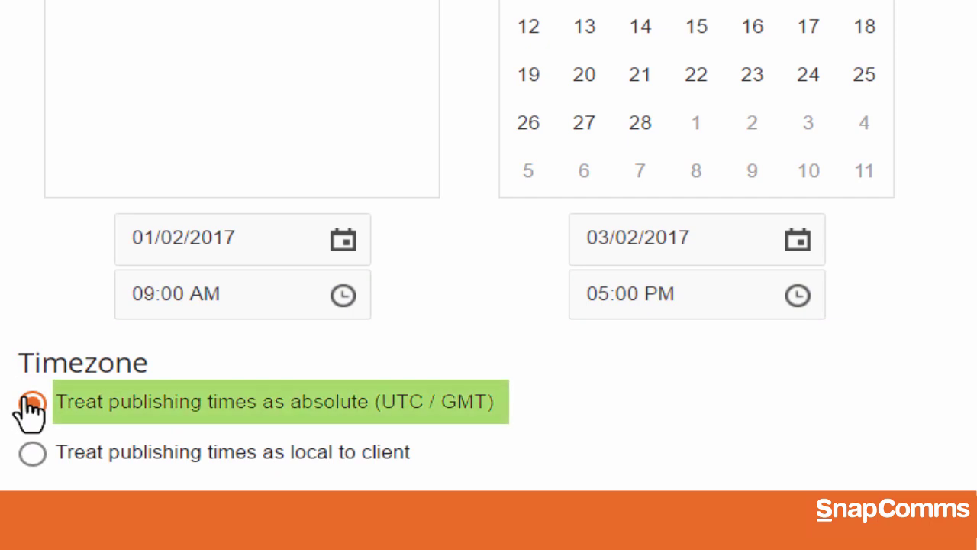
click(31, 454)
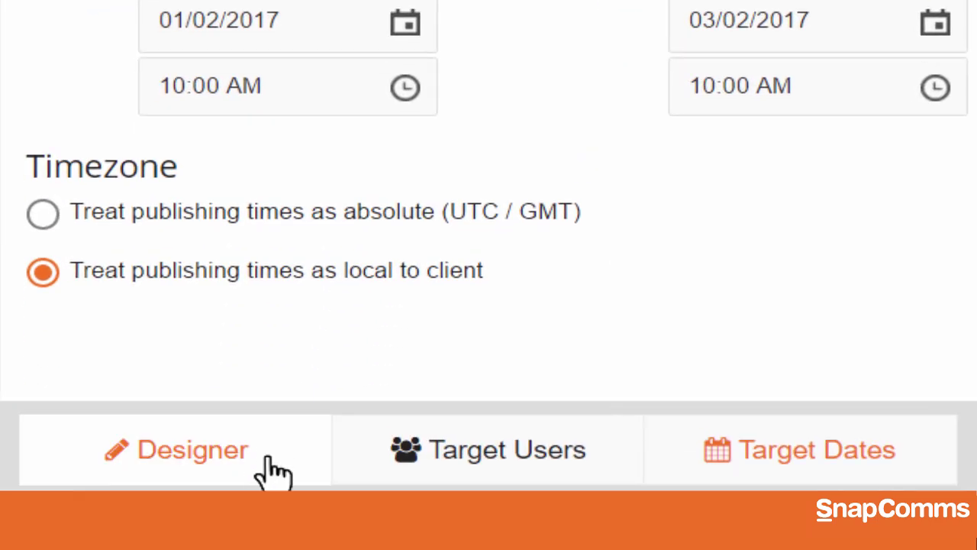
Return to the designer and rename the screensaver "Cleanup Screensaver" in its general settings.
click(273, 472)
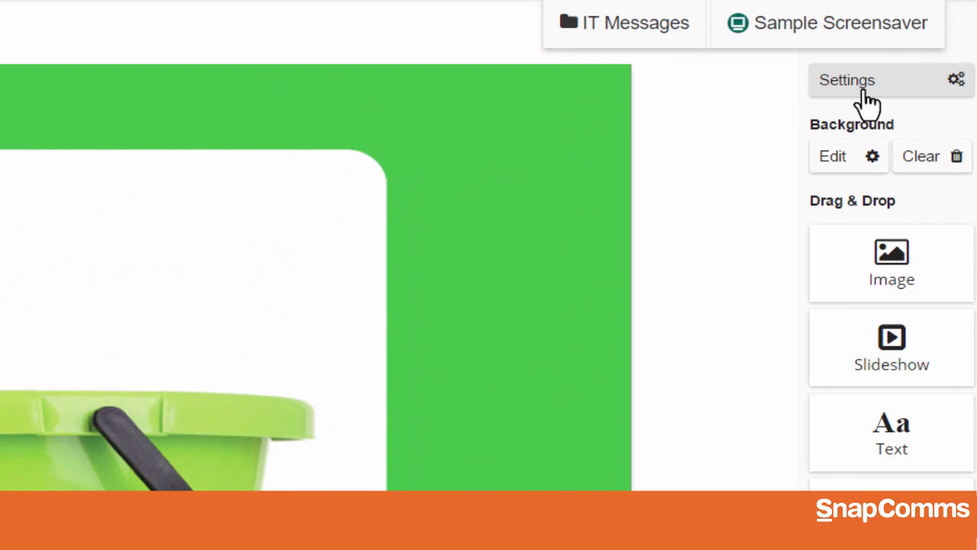
click(866, 99)
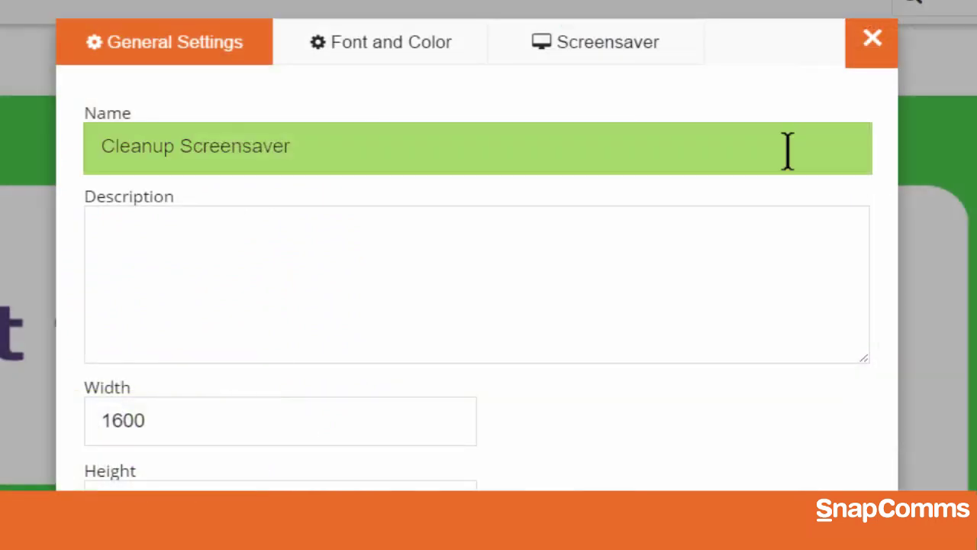
Configure the screensaver with Stretch and fill, ESC Key exit behavior and a duration of 30, and publish it.
click(614, 46)
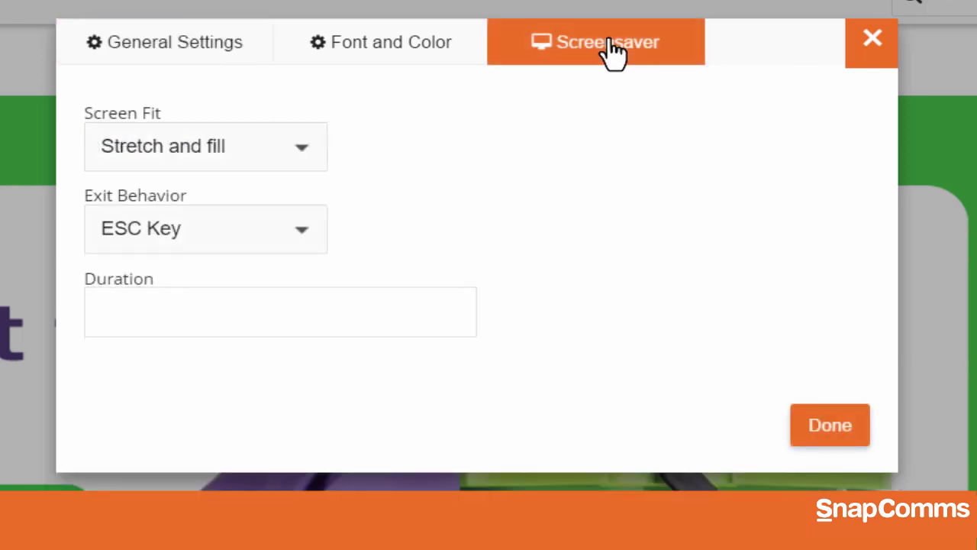
click(305, 164)
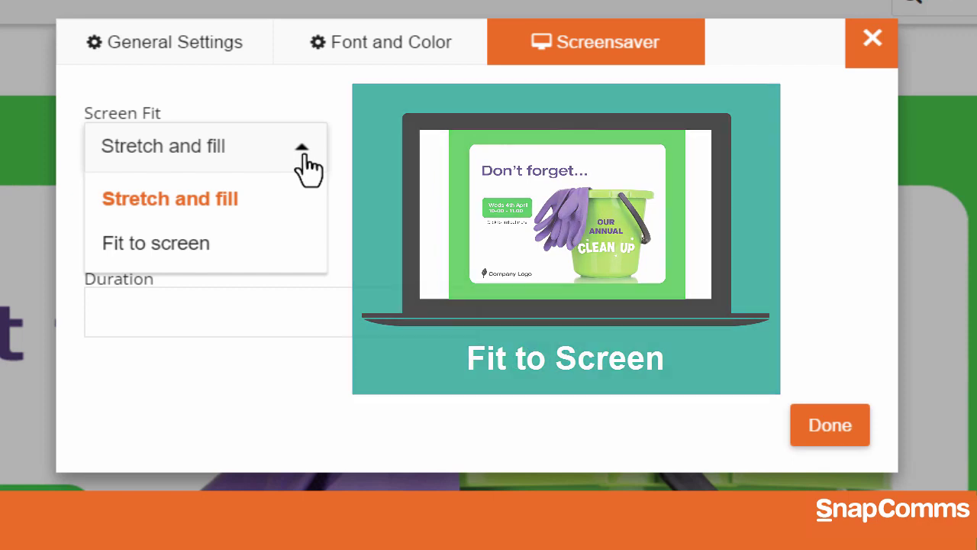
click(303, 168)
click(299, 242)
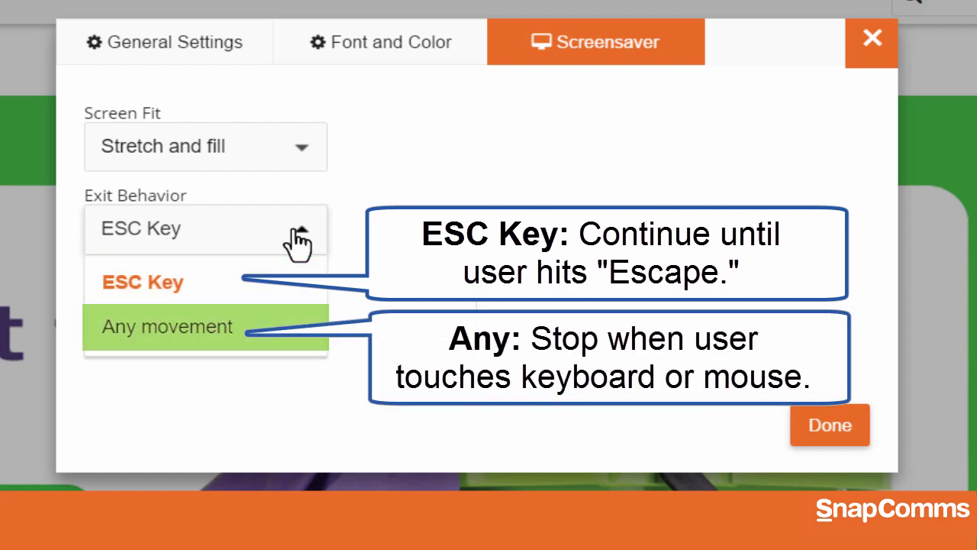
click(145, 282)
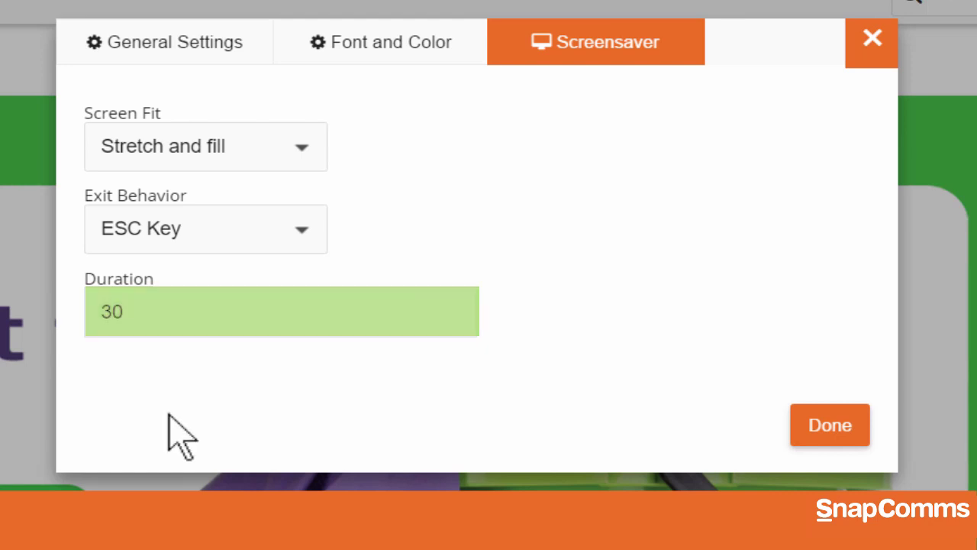
click(836, 433)
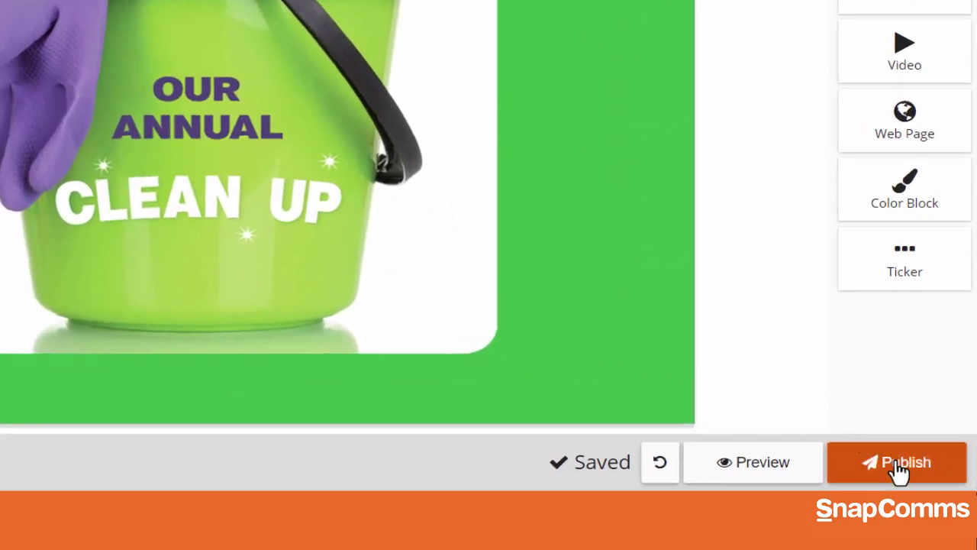
click(900, 465)
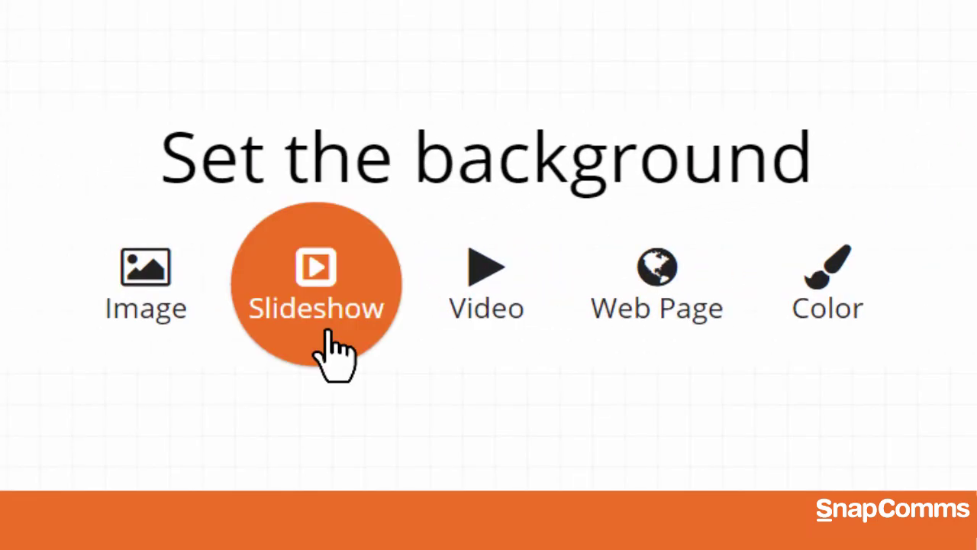
Build a slideshow background from CyberSecurity.jpg, the password image and the puzzle image, moving the puzzle image to first place.
click(331, 335)
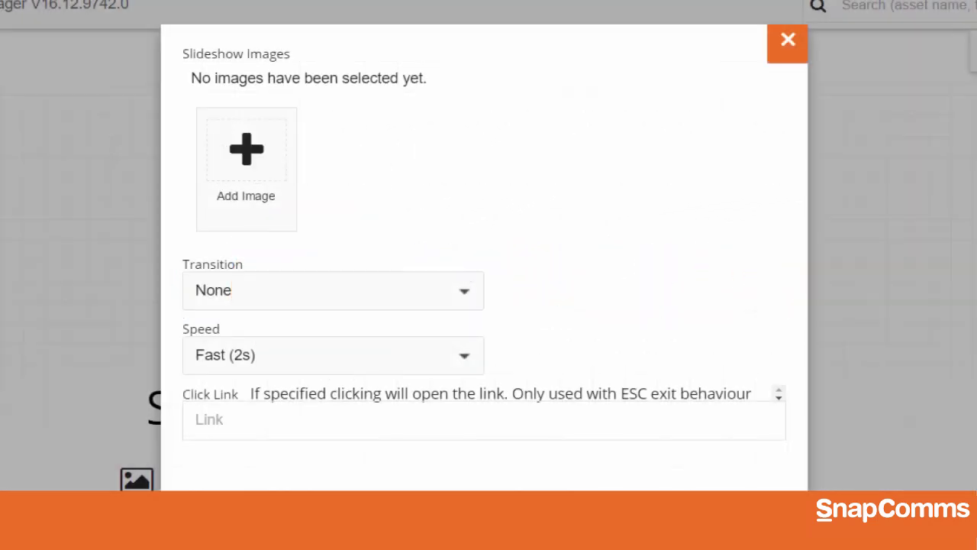
click(259, 180)
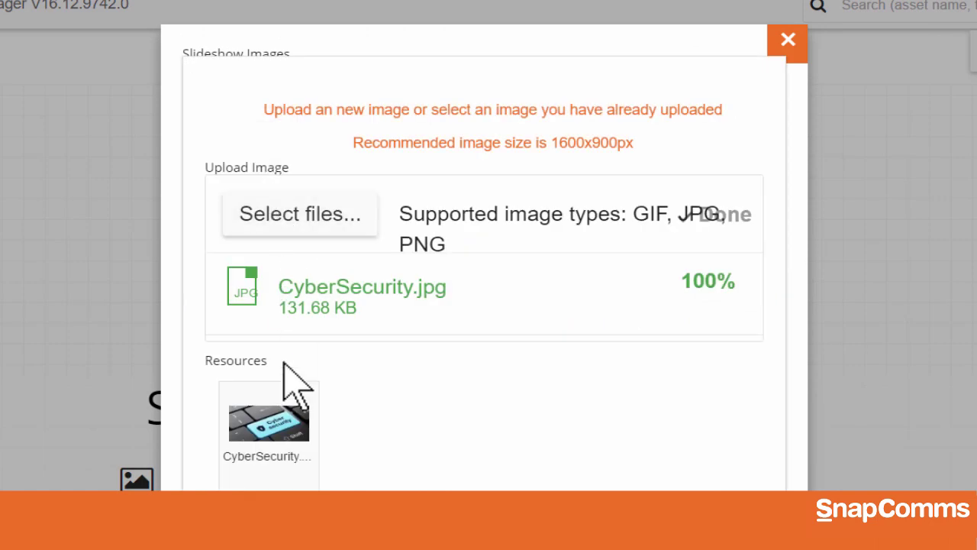
click(288, 432)
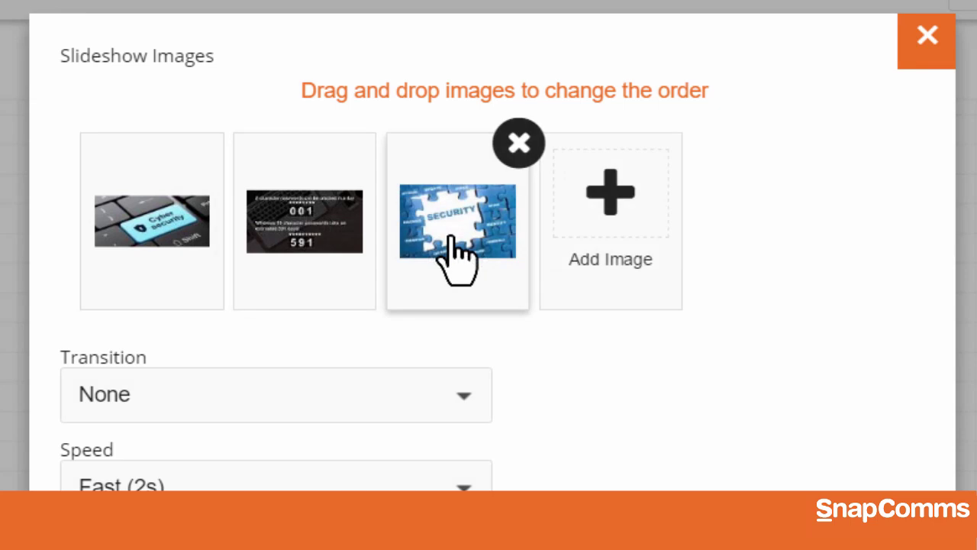
drag(452, 236, 144, 232)
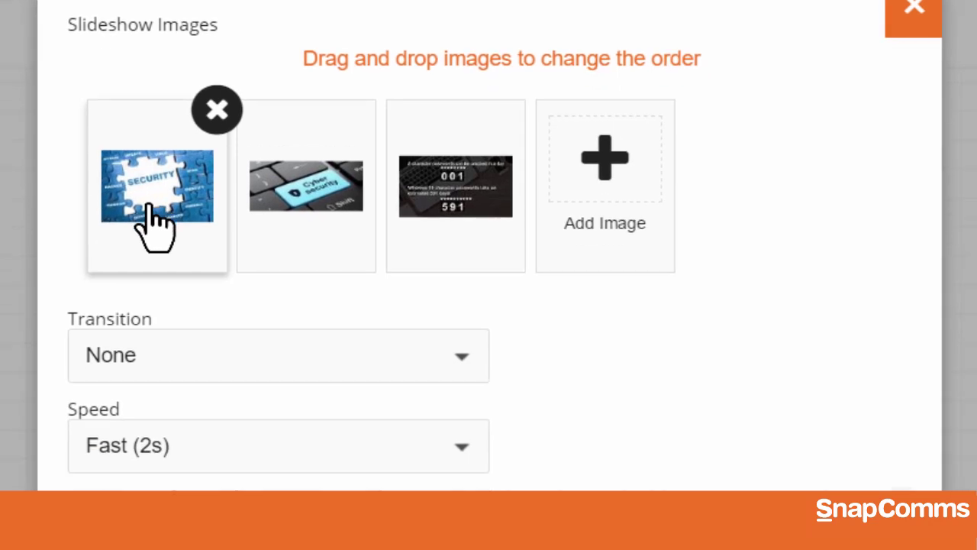
Set the slideshow transition to Slide Left.
click(221, 416)
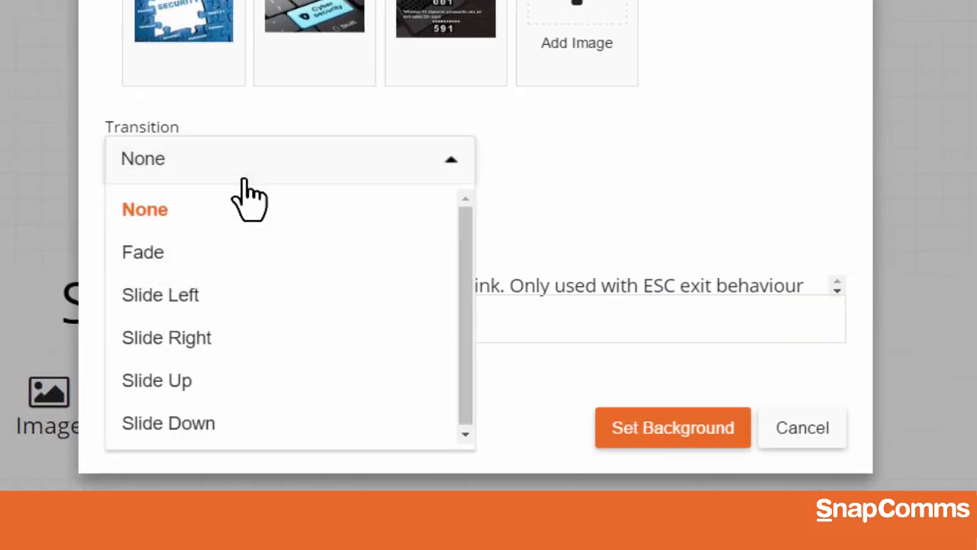
key(Down)
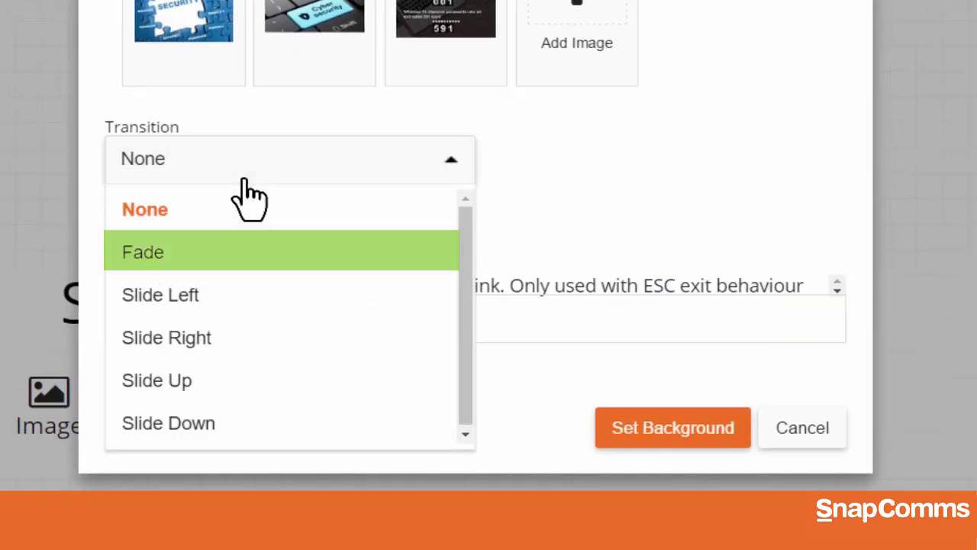
key(Down)
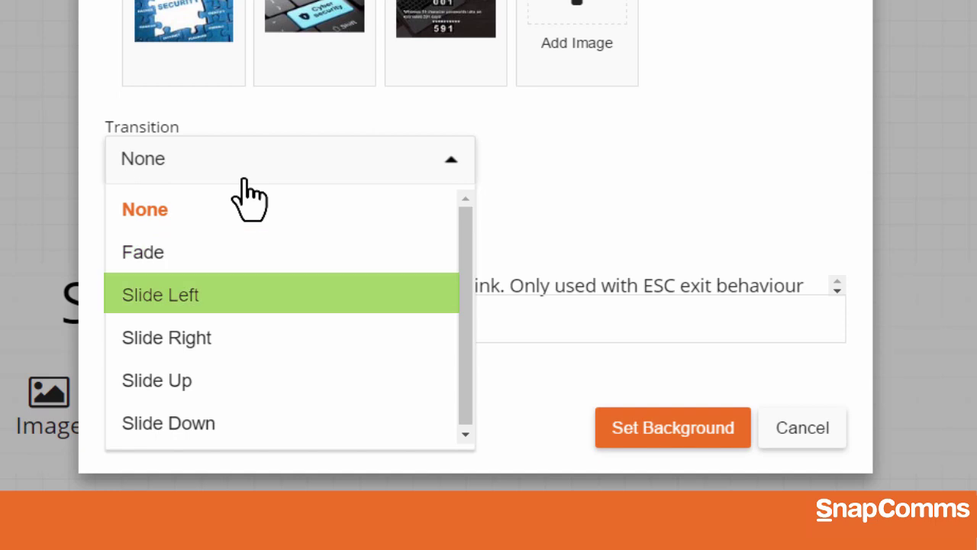
key(Down)
key(Down)
key(Down)
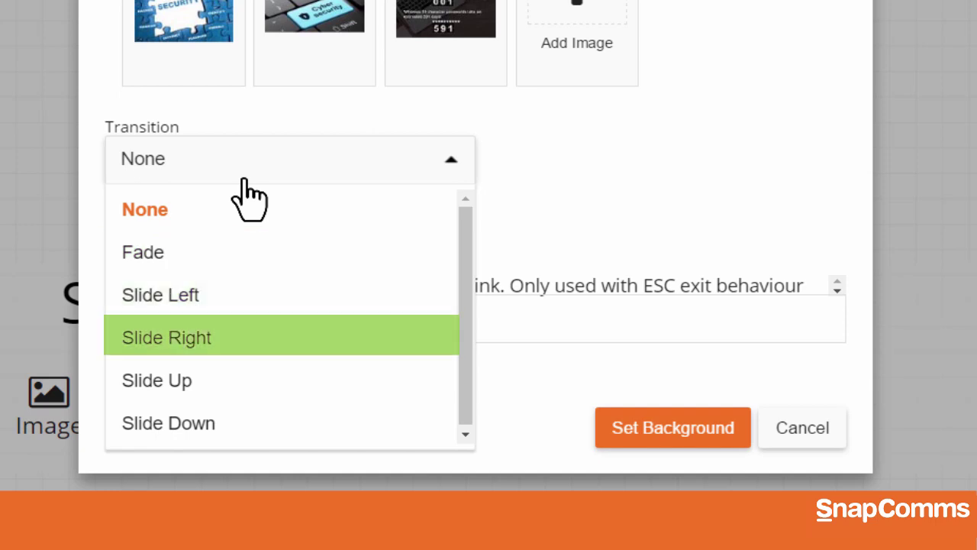
key(Return)
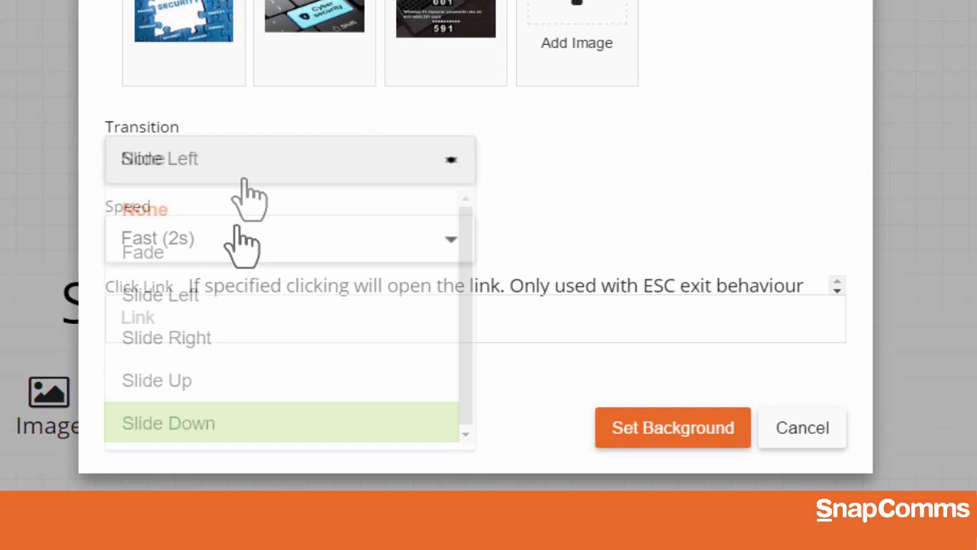
click(240, 242)
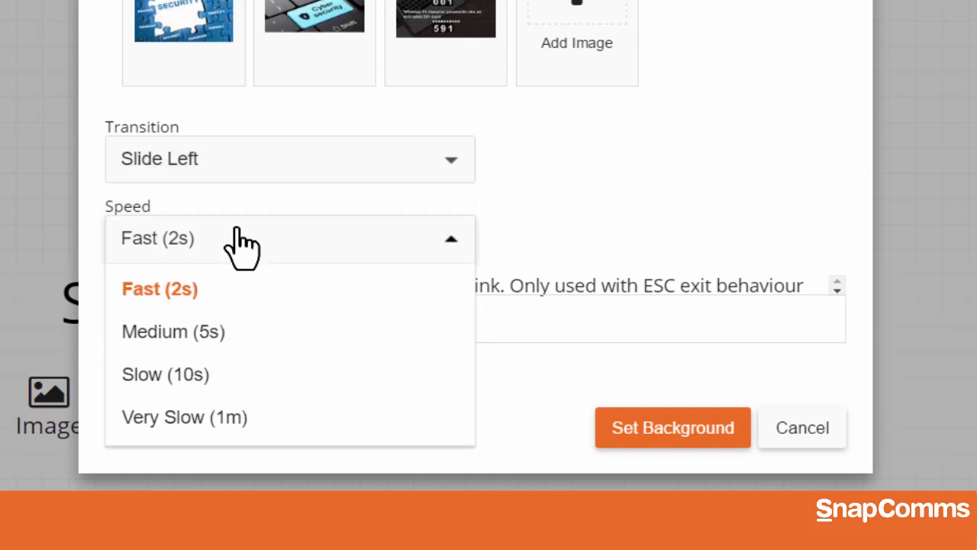
click(237, 331)
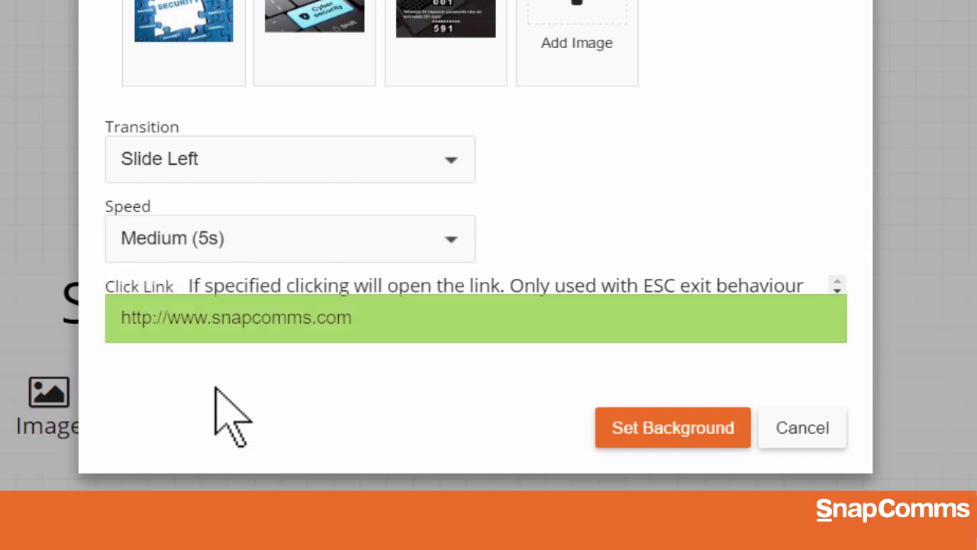
click(654, 437)
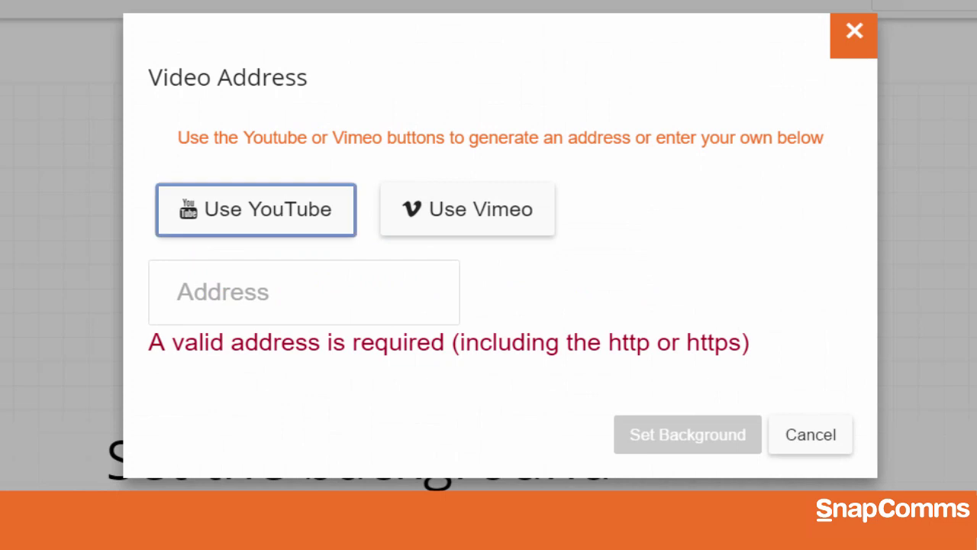
Copy the video ID 1I3EIGpNNRI from the YouTube URL and set that YouTube video as the screensaver background.
click(466, 210)
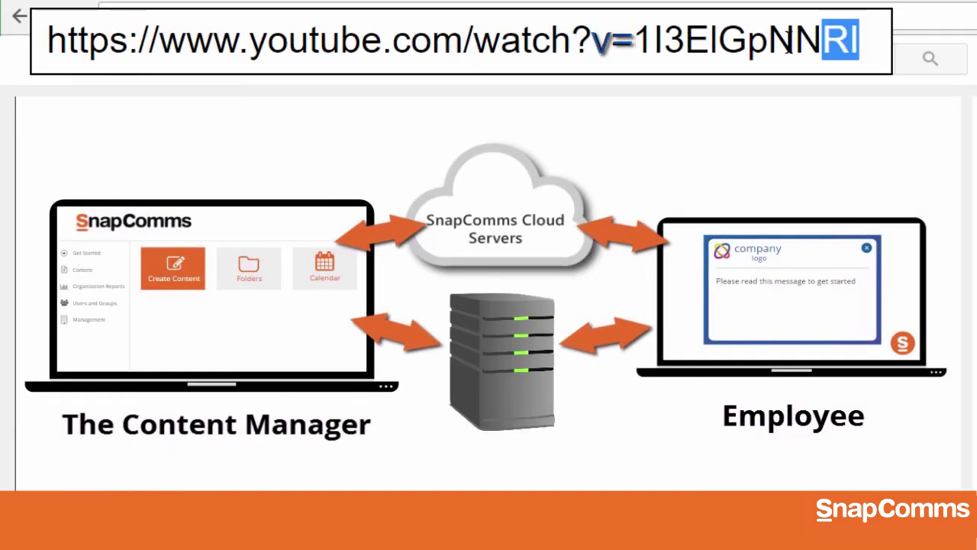
right_click(636, 40)
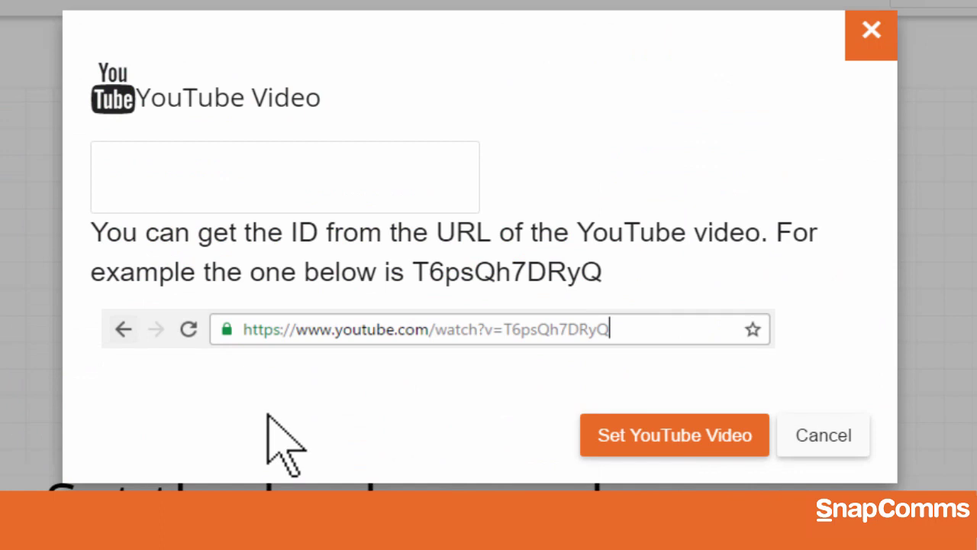
text(1I3EIGpNNRI)
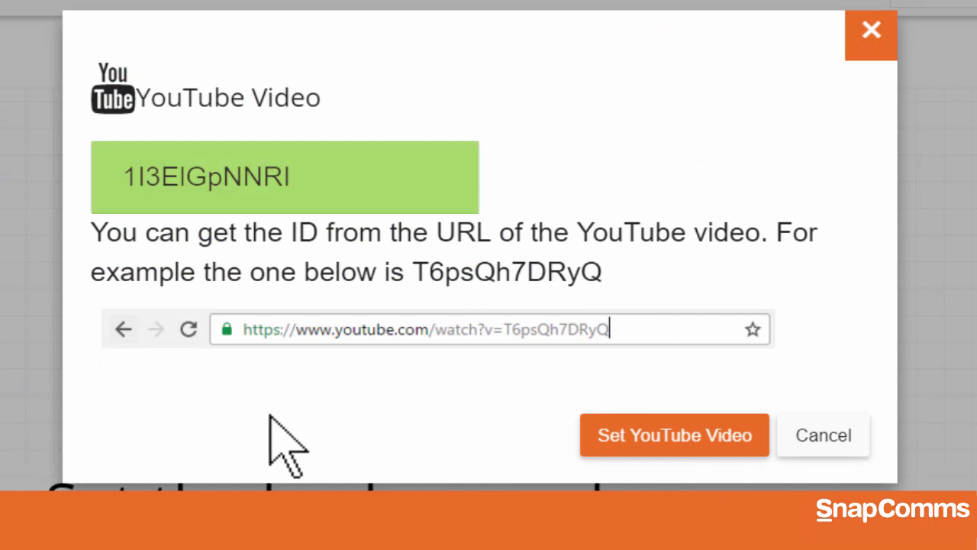
click(644, 443)
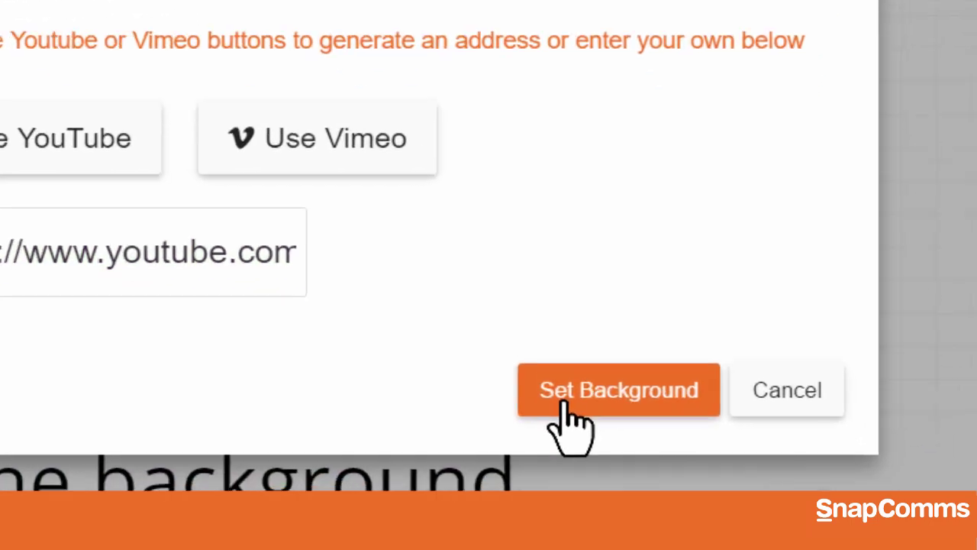
click(475, 360)
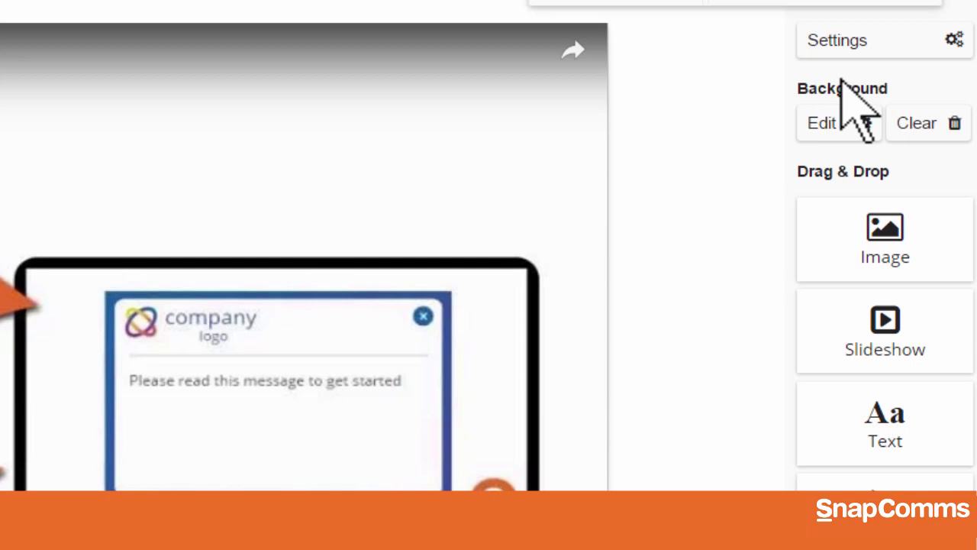
Open the screensaver-specific options in the Video Screensaver's settings.
click(845, 41)
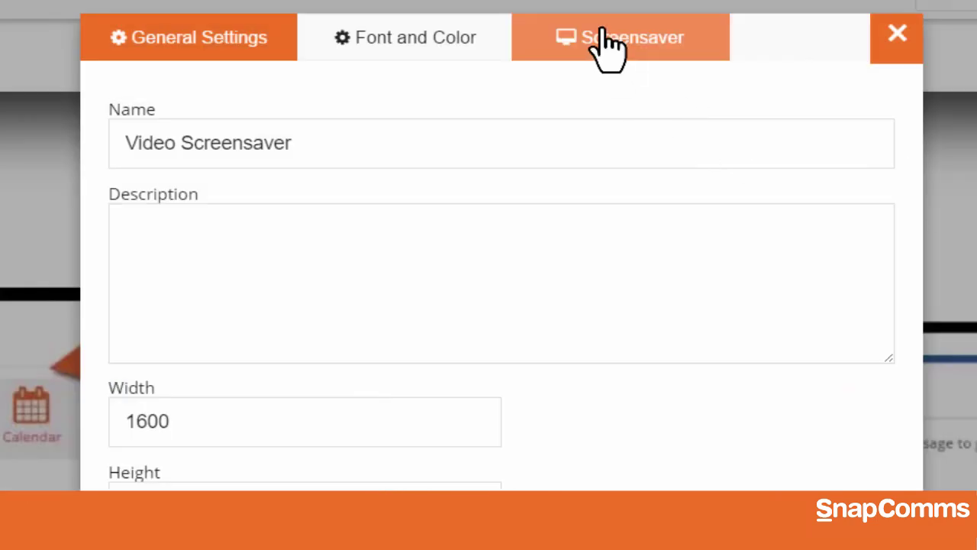
click(607, 42)
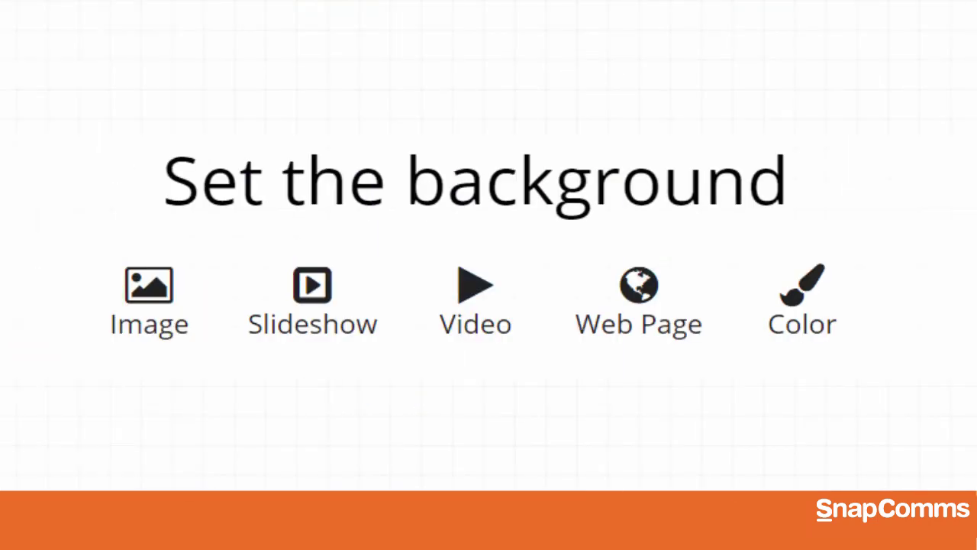
click(633, 338)
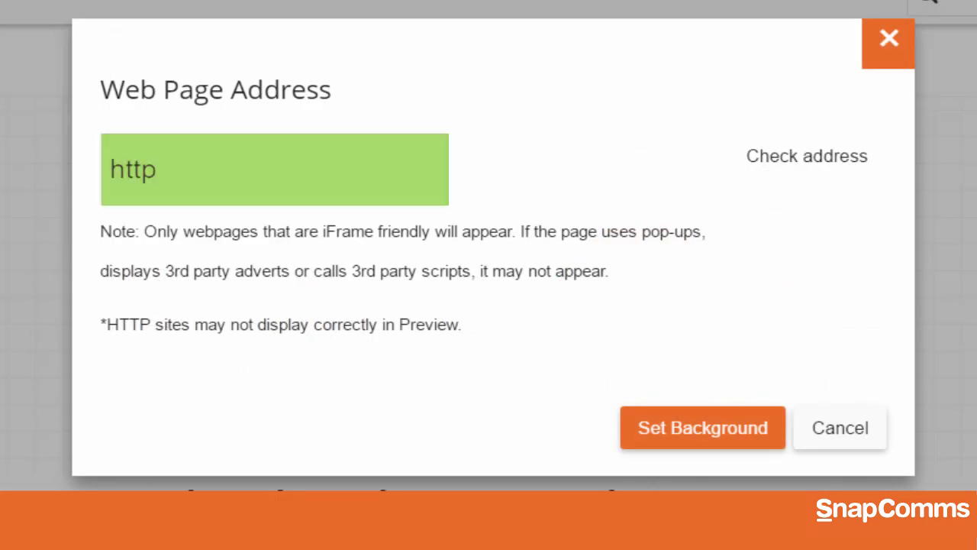
text(s)
key(ctrl+v)
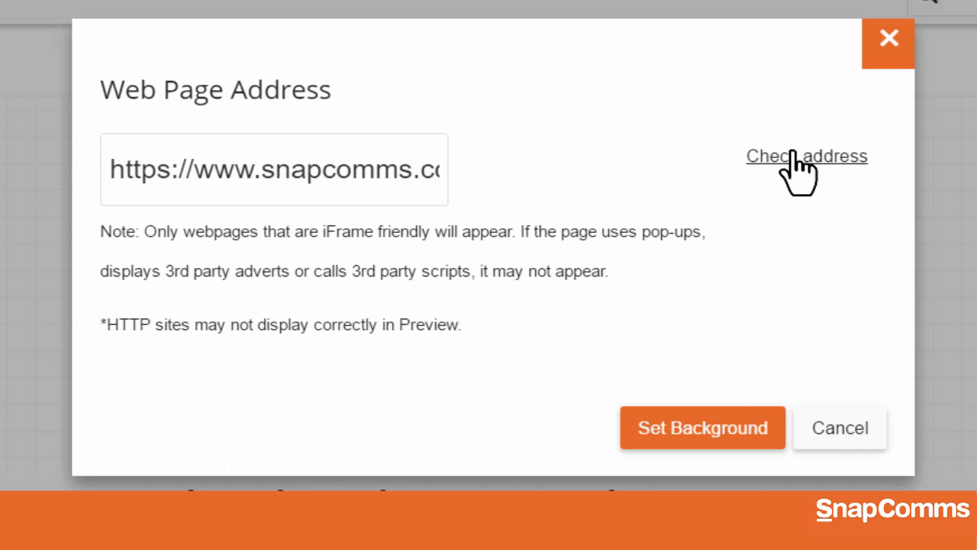
click(798, 163)
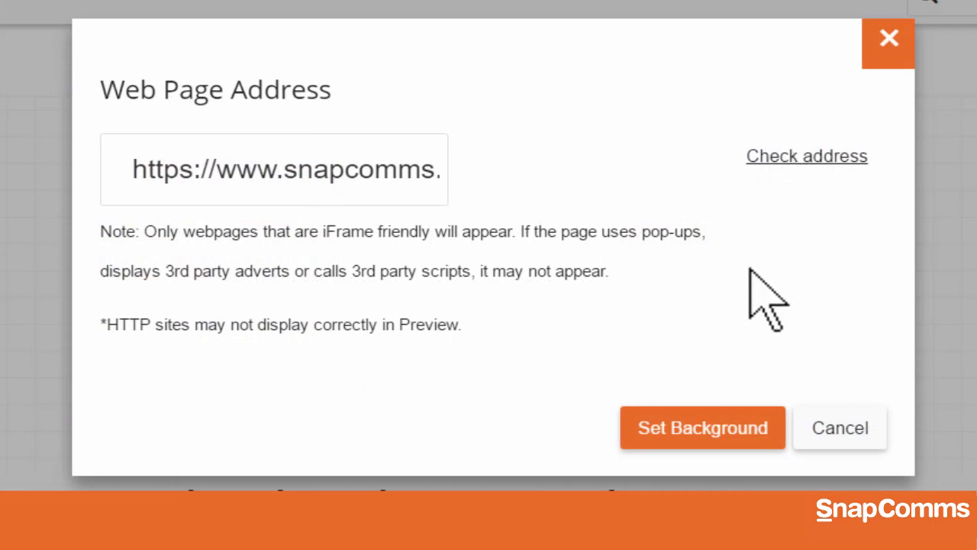
click(729, 446)
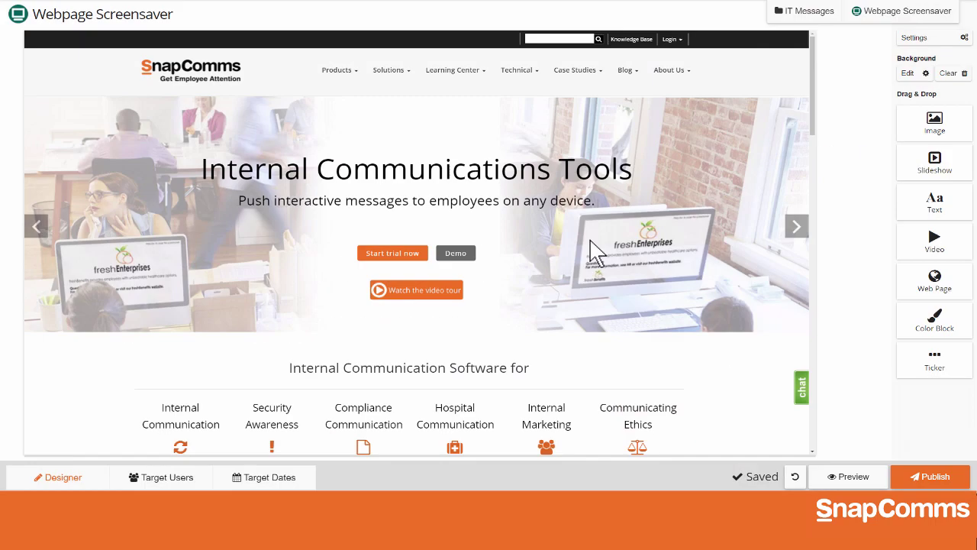